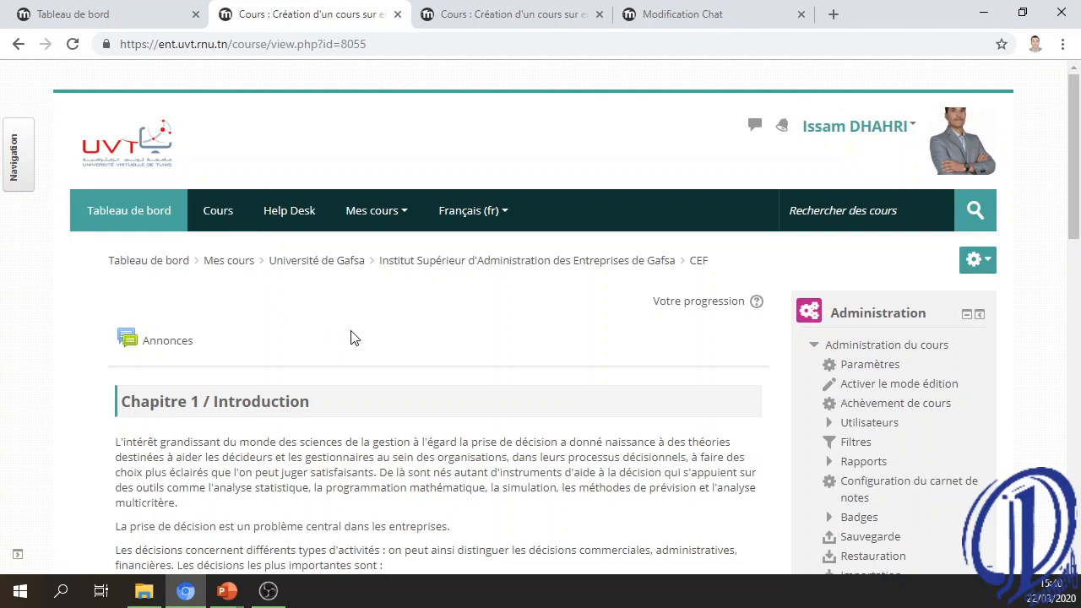
Look through the course page's sections, from the introduction to the chat activity, and its Administration block.
scroll(344, 340, "down", 5)
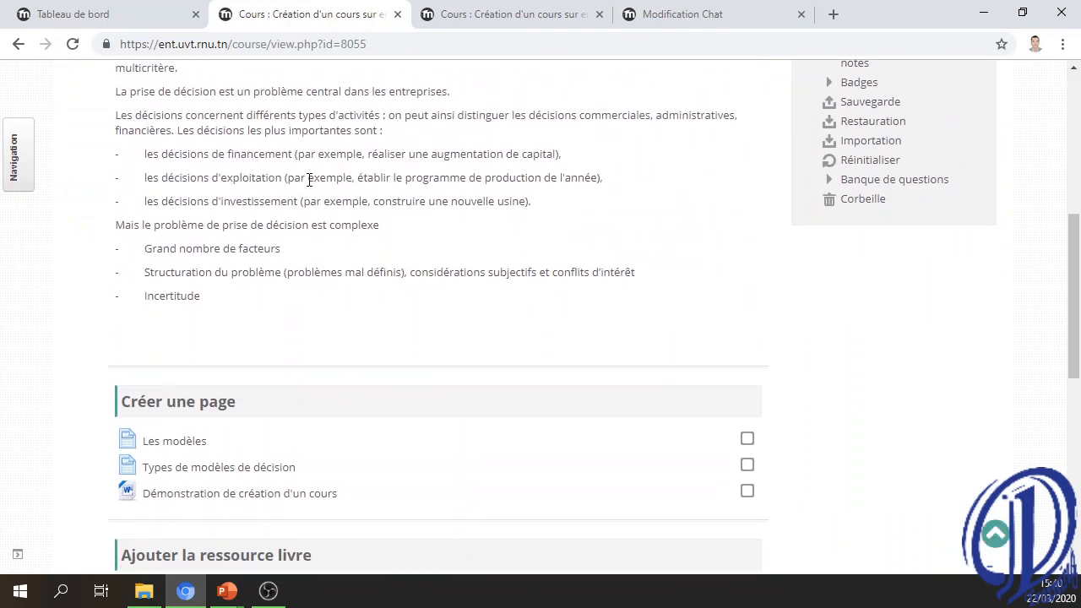
scroll(330, 178, "down", 5)
scroll(386, 122, "up", 1)
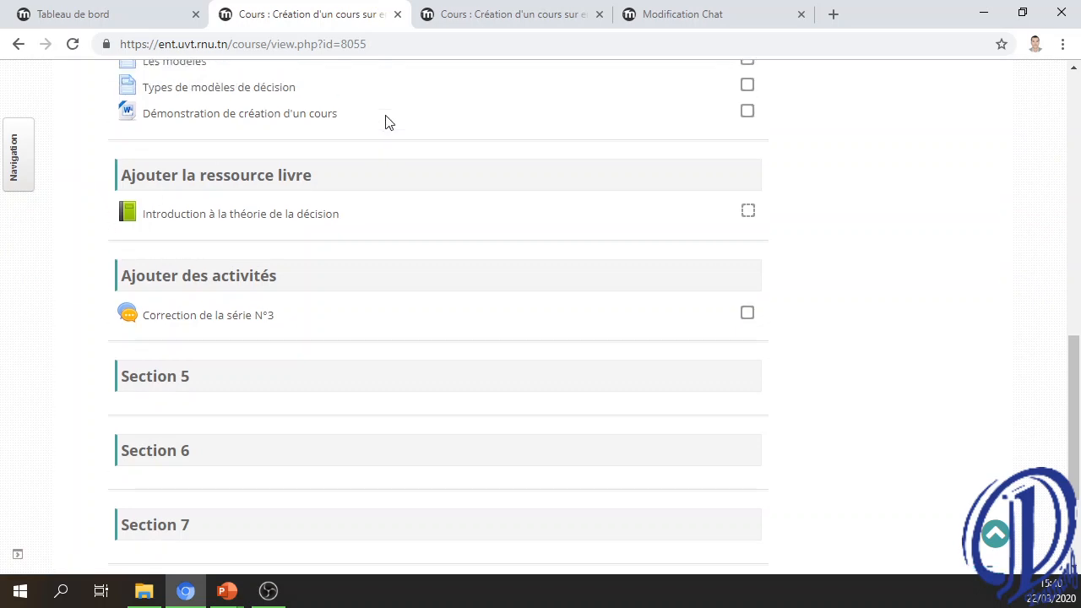
scroll(372, 129, "up", 3)
scroll(349, 138, "down", 3)
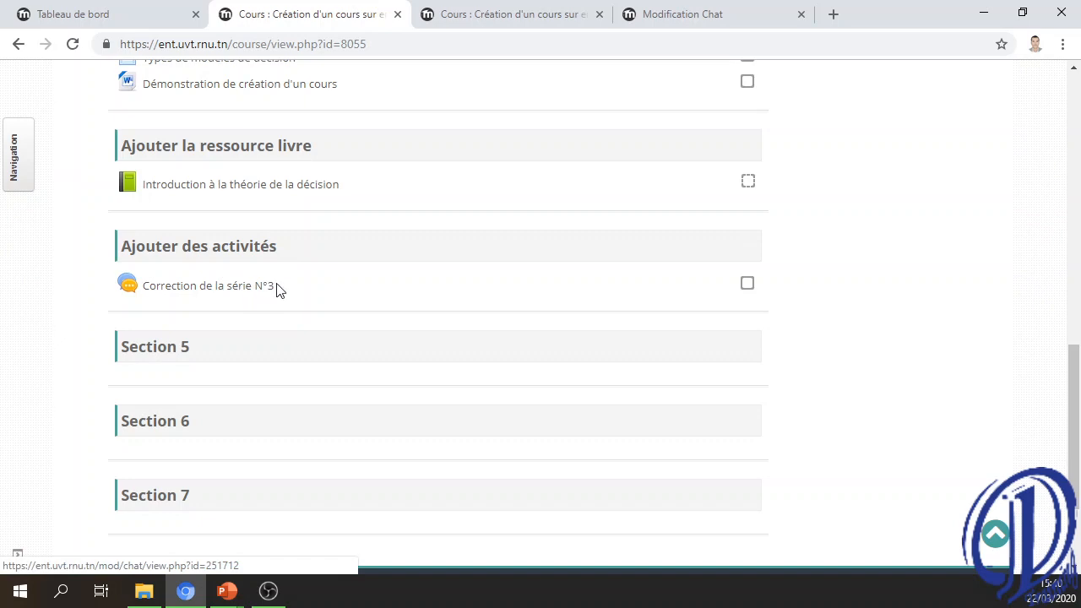
scroll(522, 245, "up", 4)
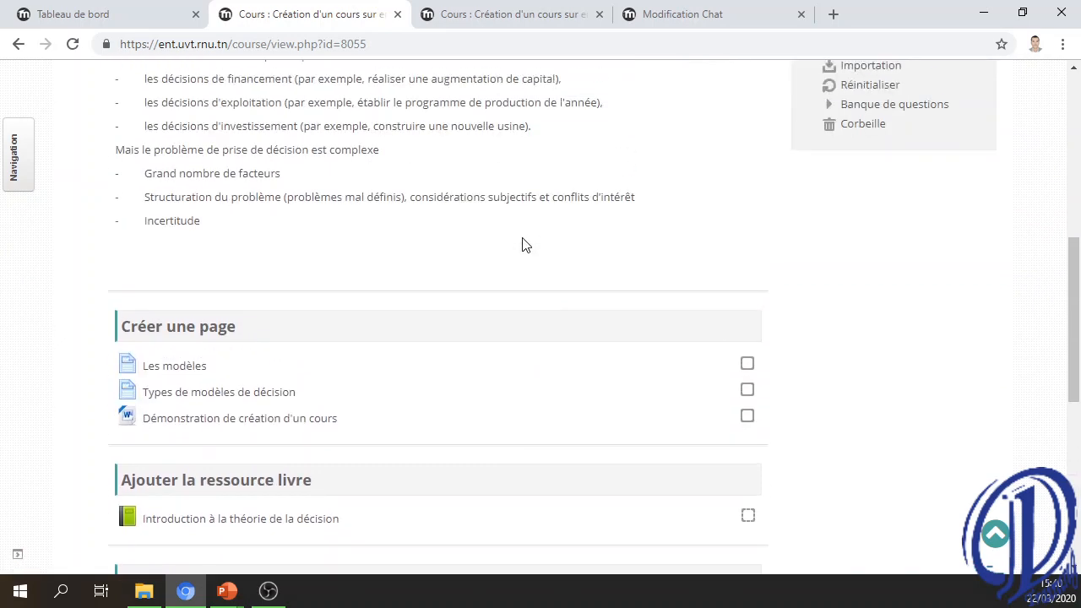
scroll(522, 245, "up", 4)
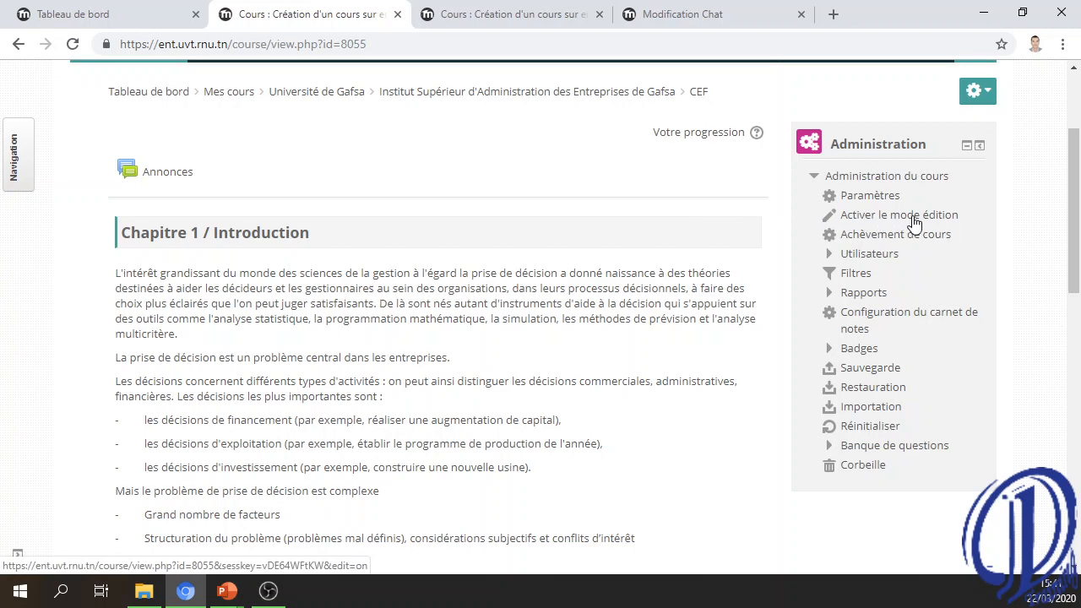
left_click_drag(929, 143, 812, 151)
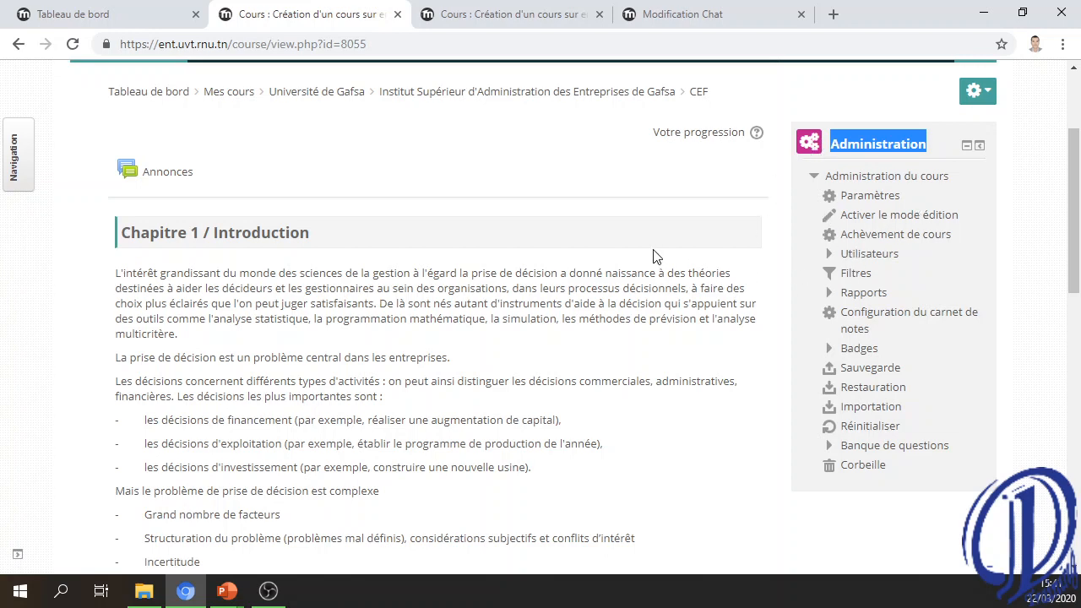
In the course's edit-mode page, start adding an activity to the "Ajouter des activités" section and select Chat as its type.
left_click(500, 20)
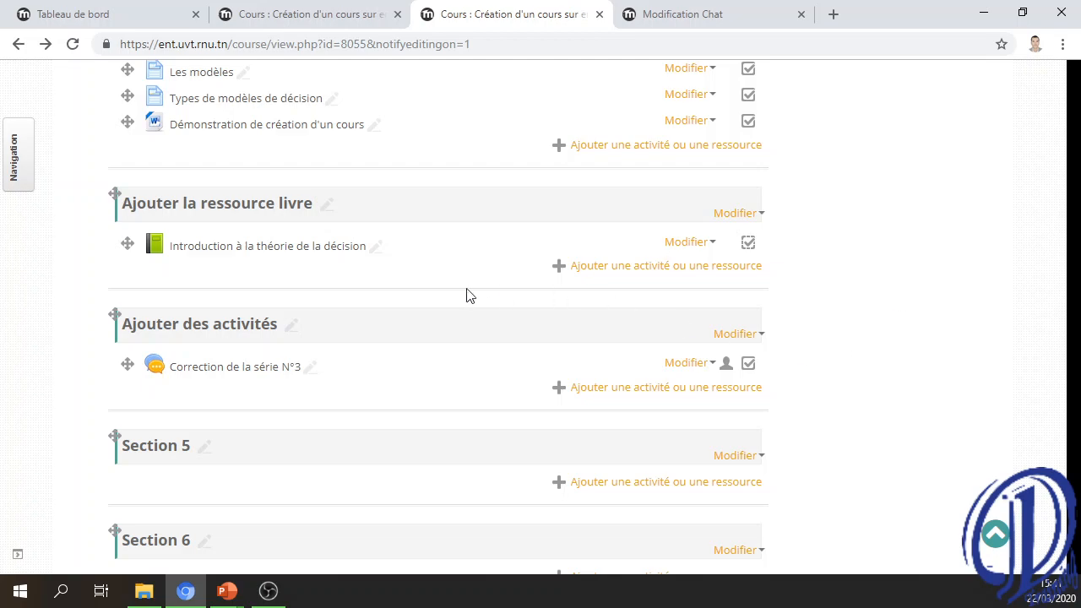
scroll(363, 202, "up", 6)
scroll(363, 202, "down", 5)
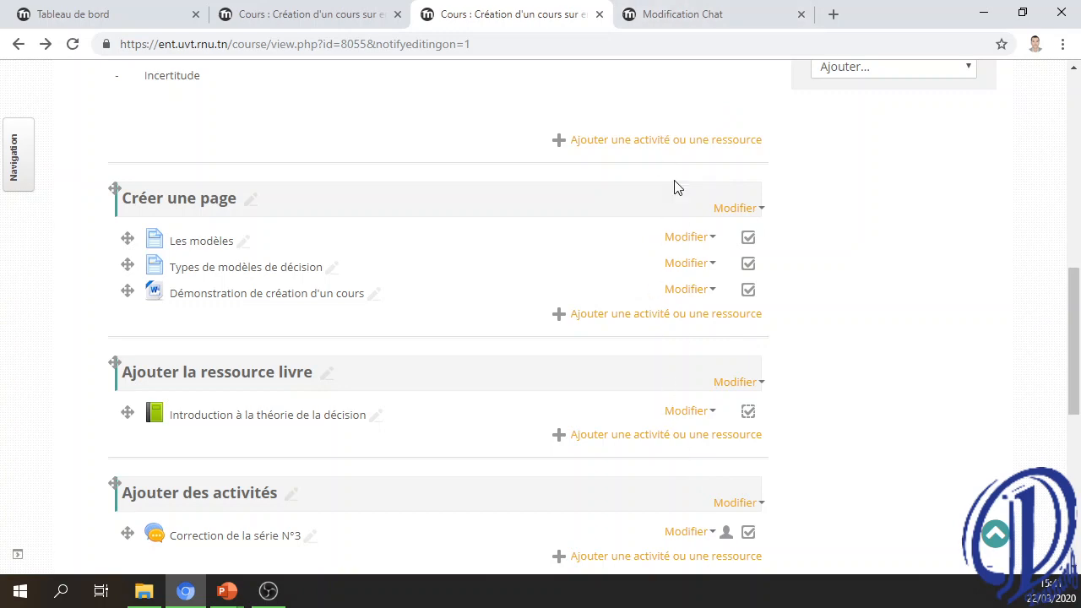
scroll(591, 367, "down", 2)
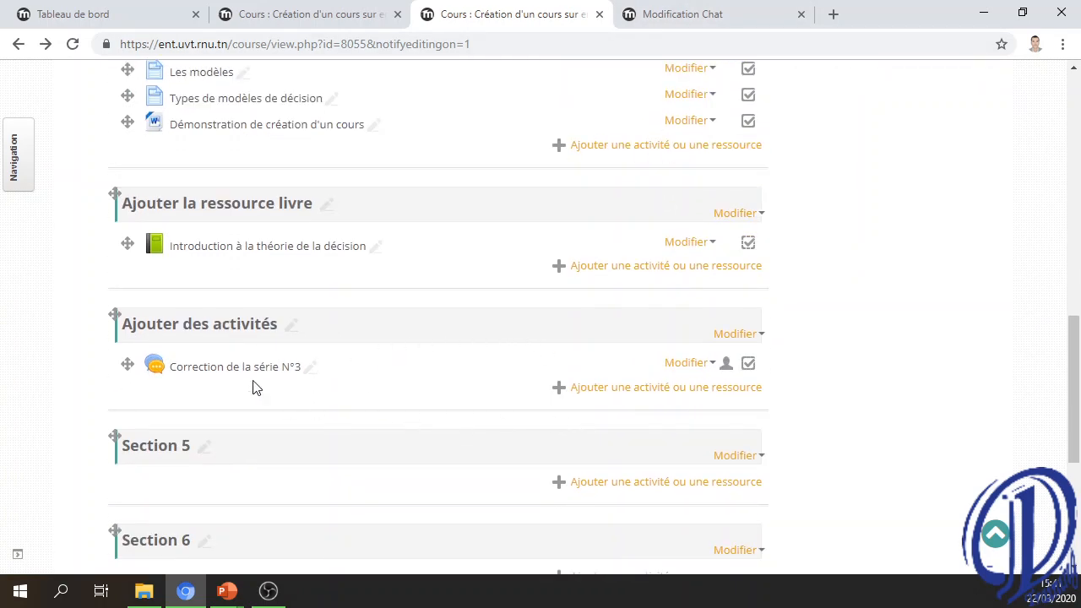
left_click(655, 388)
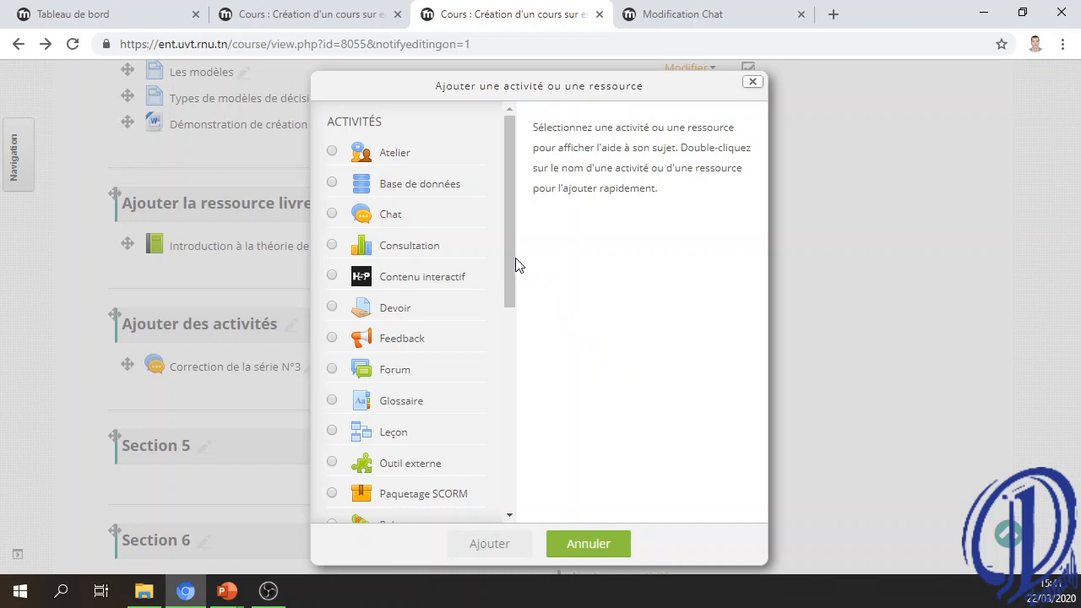
left_click(332, 216)
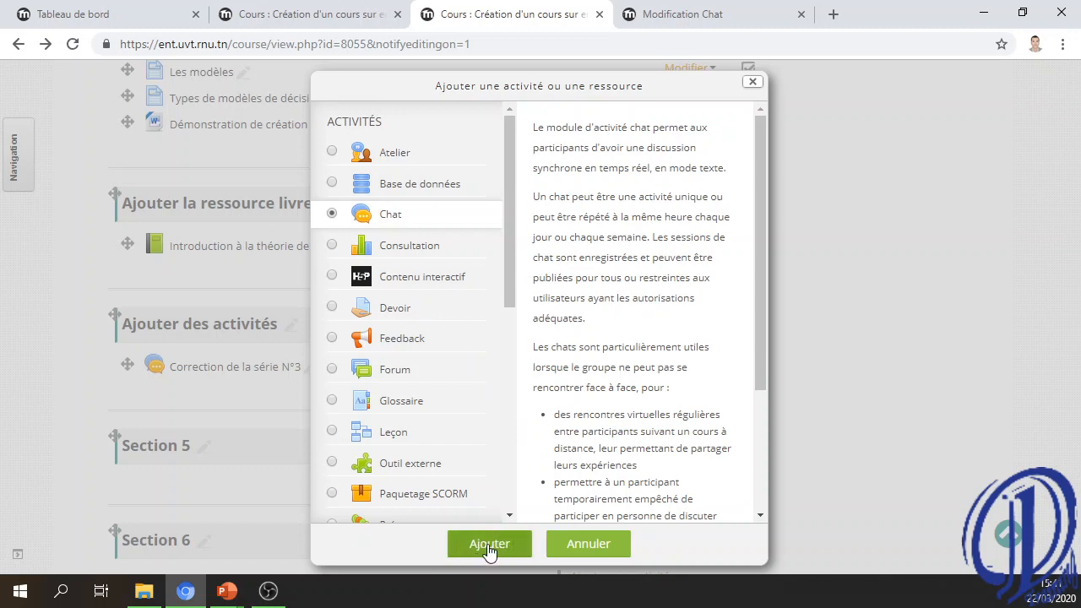
In the new chat's settings form, name the room "correction de la série N°4" and place the cursor in its description.
left_click(700, 17)
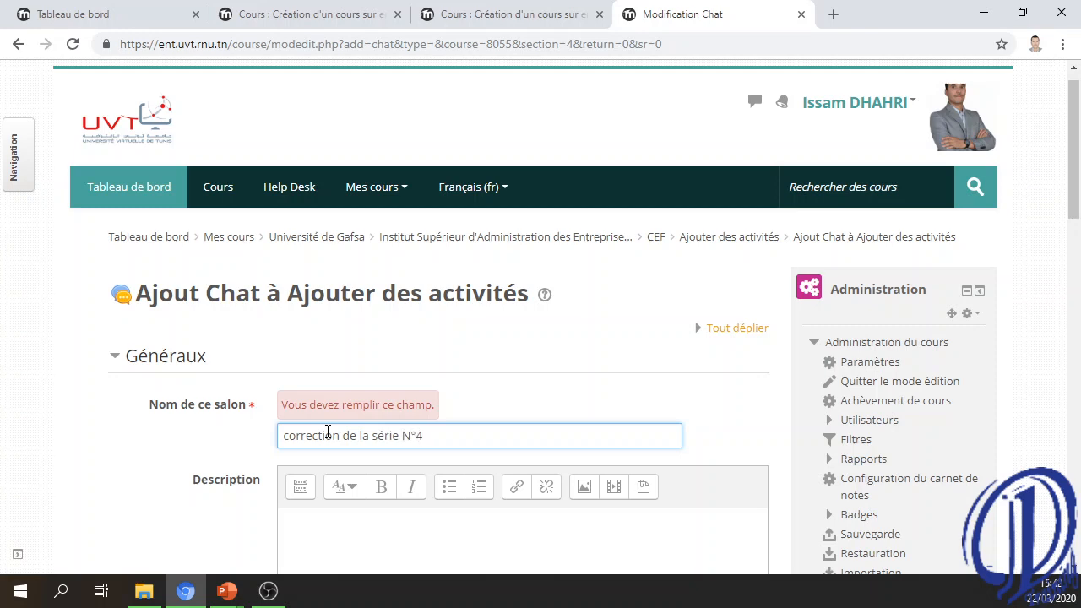
scroll(441, 429, "down", 3)
left_click(302, 271)
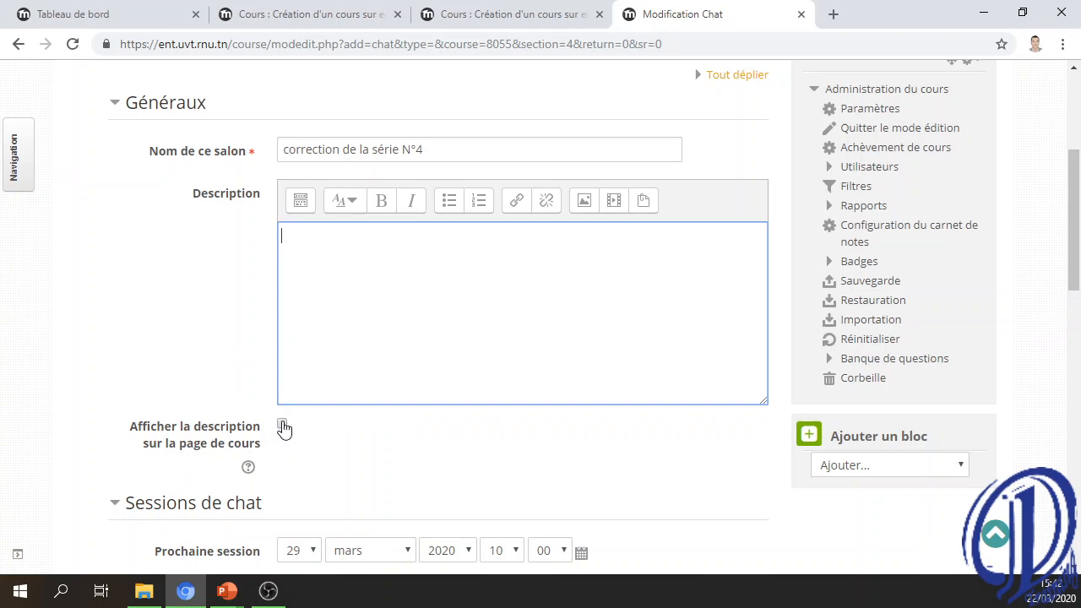
Examine the chat session options for repeating or publishing session times and for keeping past sessions.
scroll(337, 405, "down", 3)
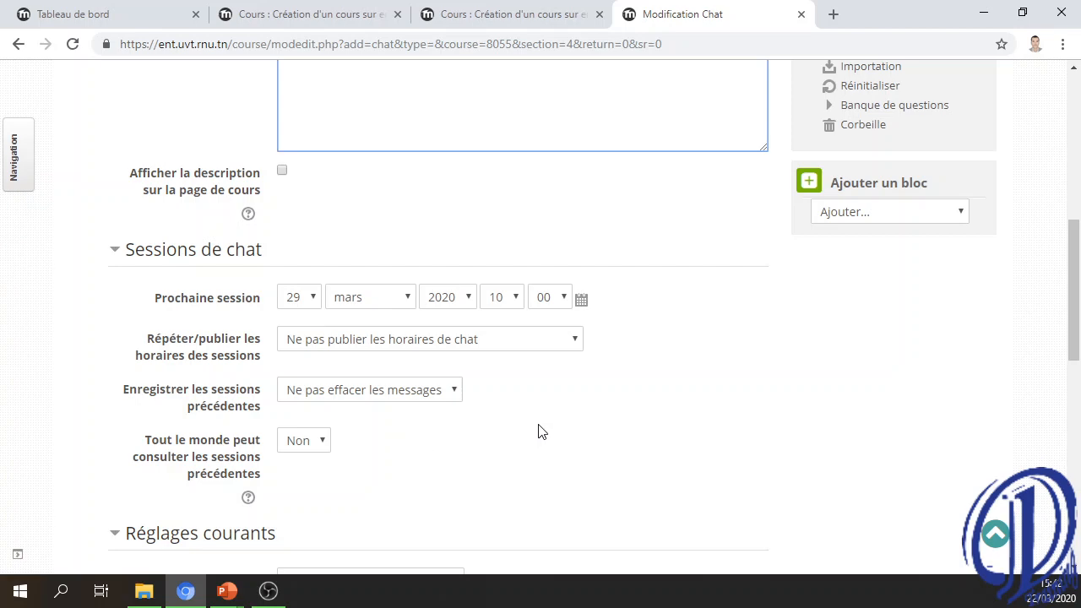
left_click(575, 342)
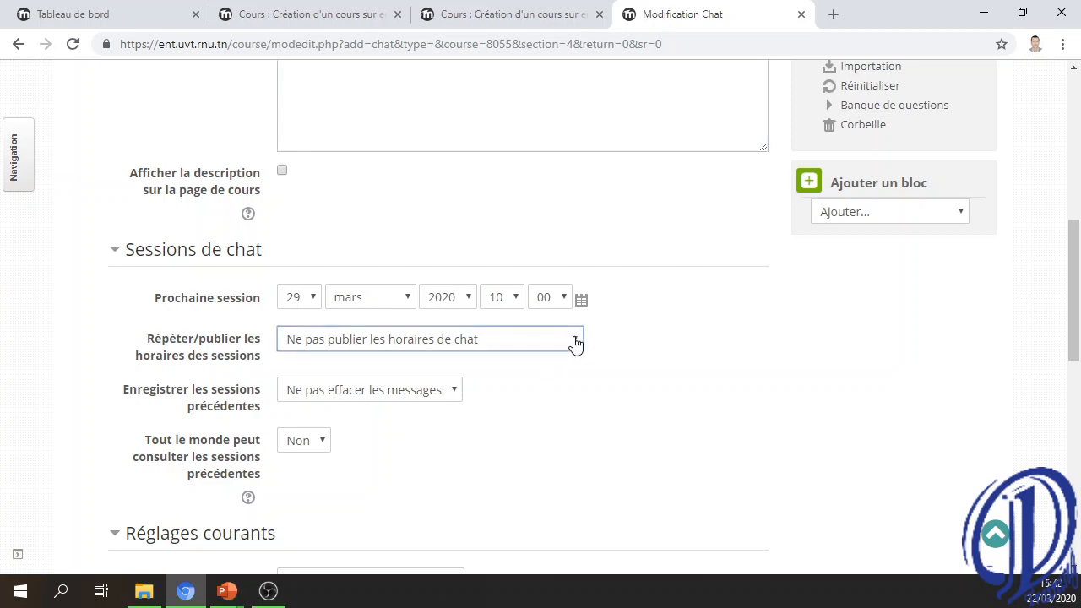
left_click(575, 342)
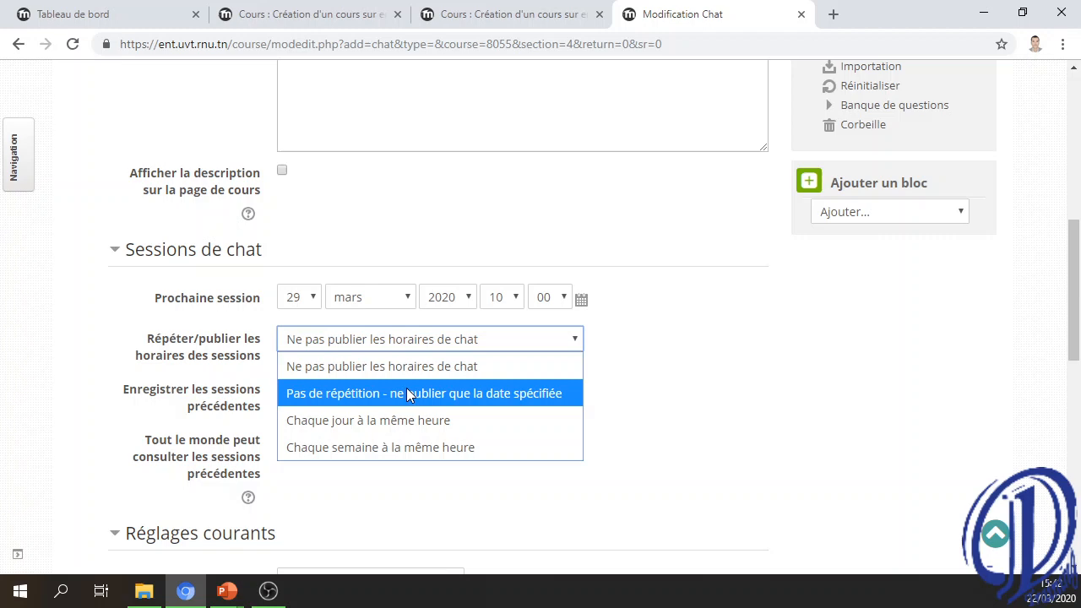
left_click(637, 375)
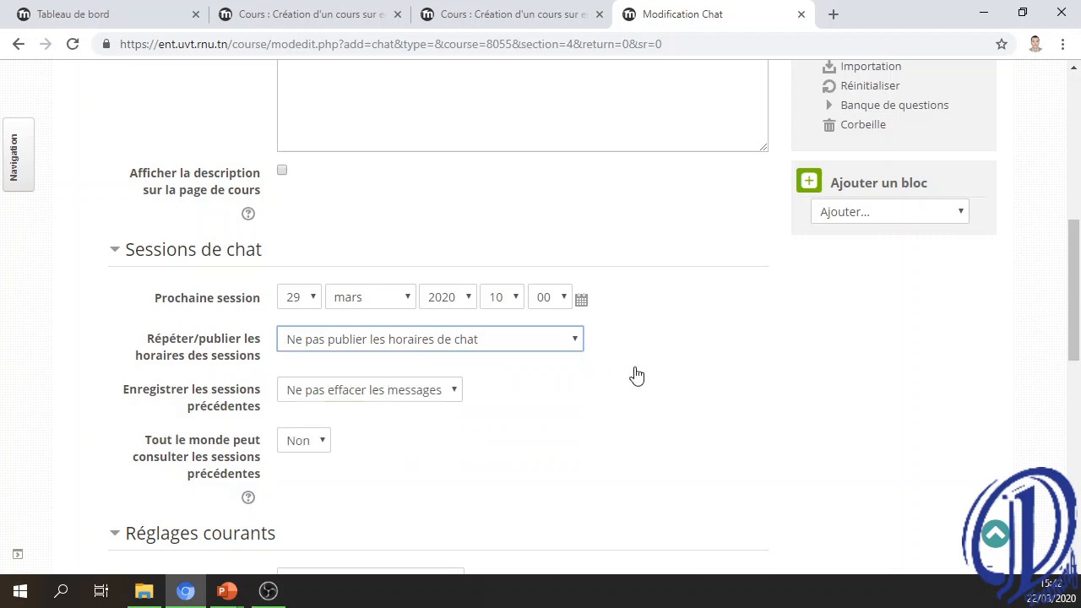
left_click(456, 391)
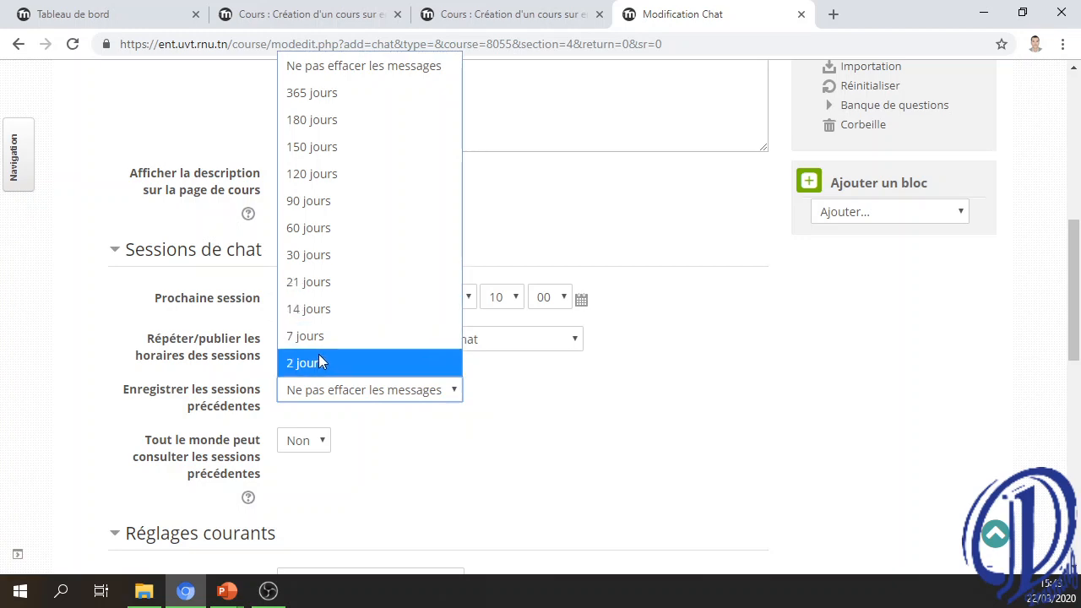
left_click(441, 449)
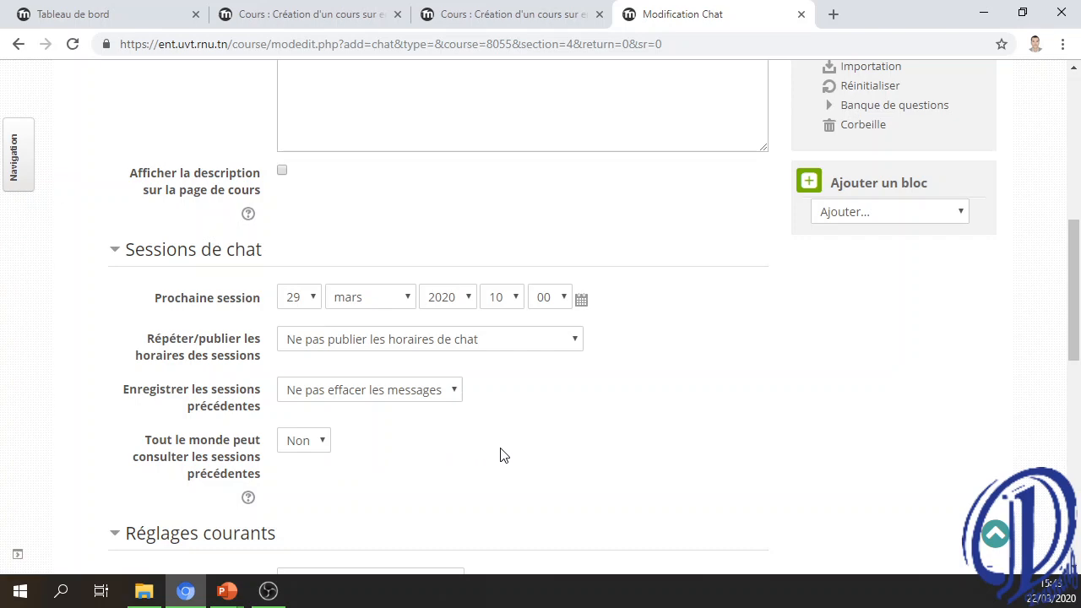
Set the chat's availability to "Cacher pour les étudiants" in the common settings.
scroll(502, 450, "down", 2)
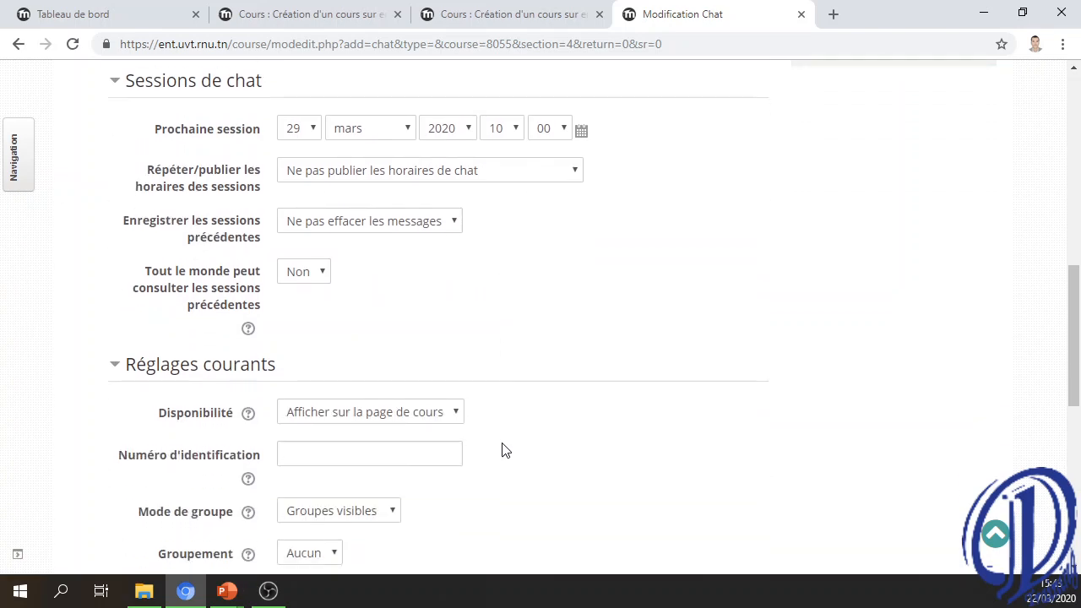
scroll(575, 425, "down", 2)
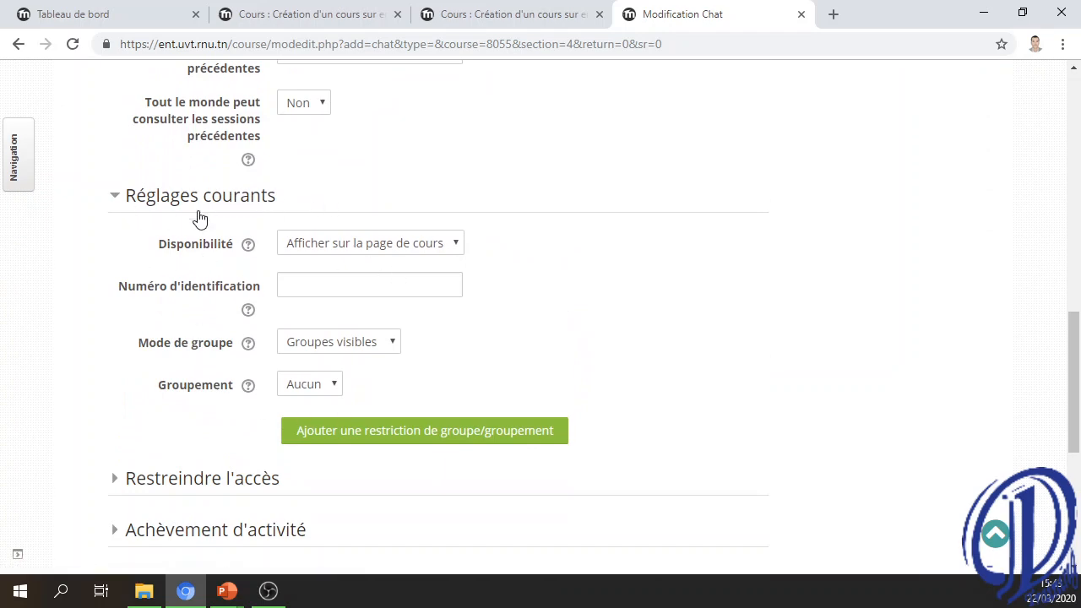
left_click(461, 250)
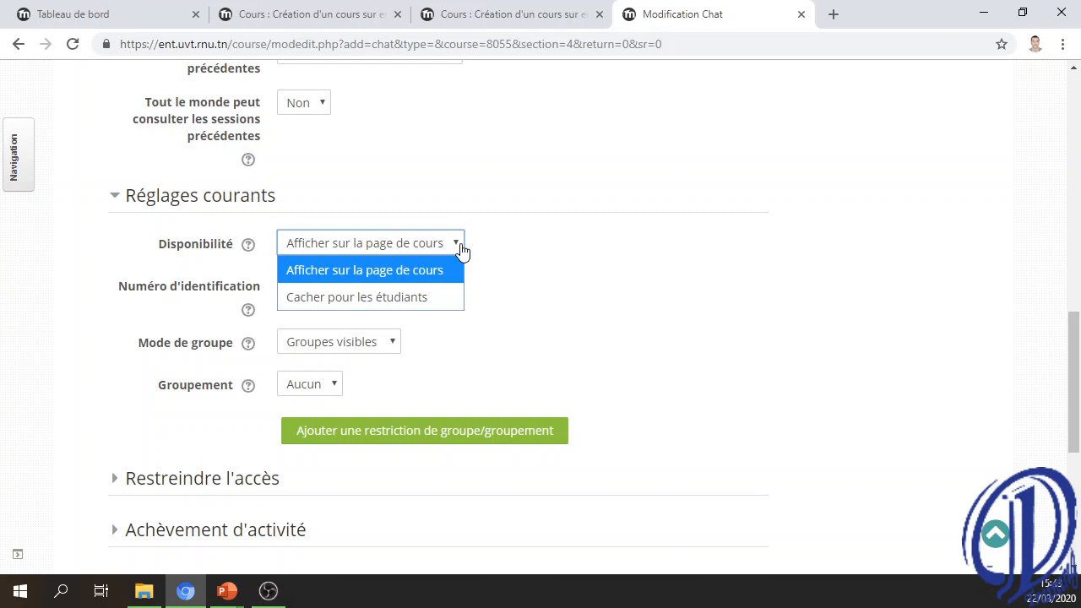
left_click(392, 300)
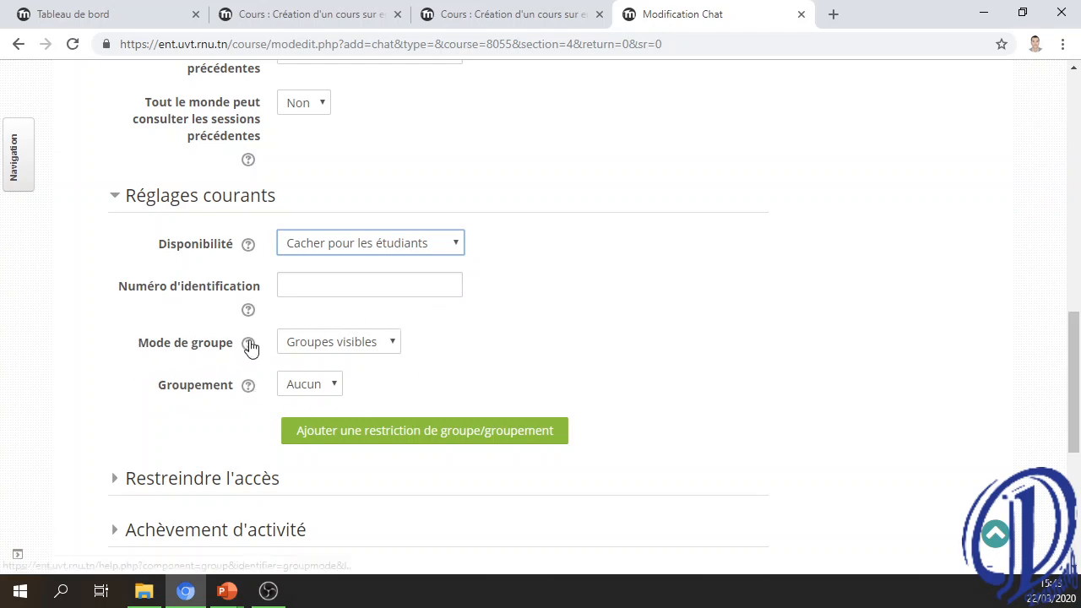
Examine the group mode choices and the remaining sections of the chat form down to the save options.
left_click(393, 346)
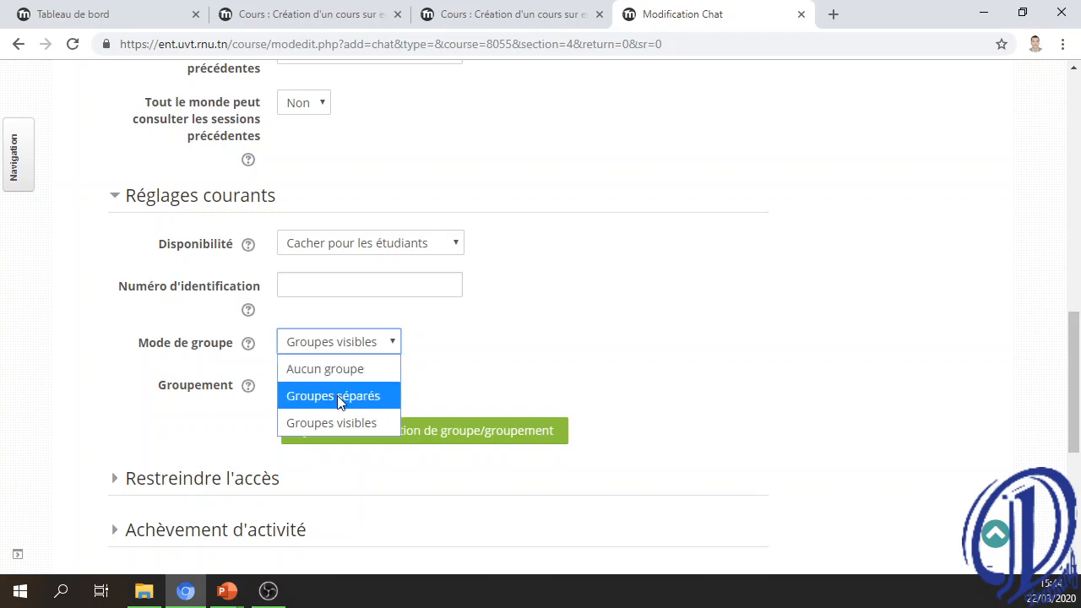
left_click(447, 370)
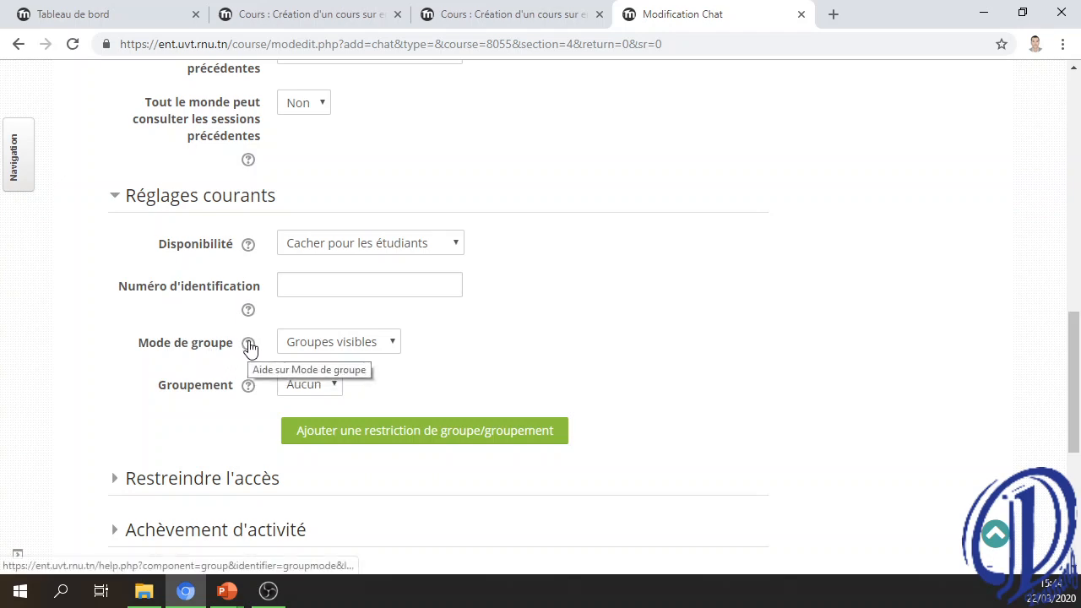
left_click(391, 345)
left_click(425, 346)
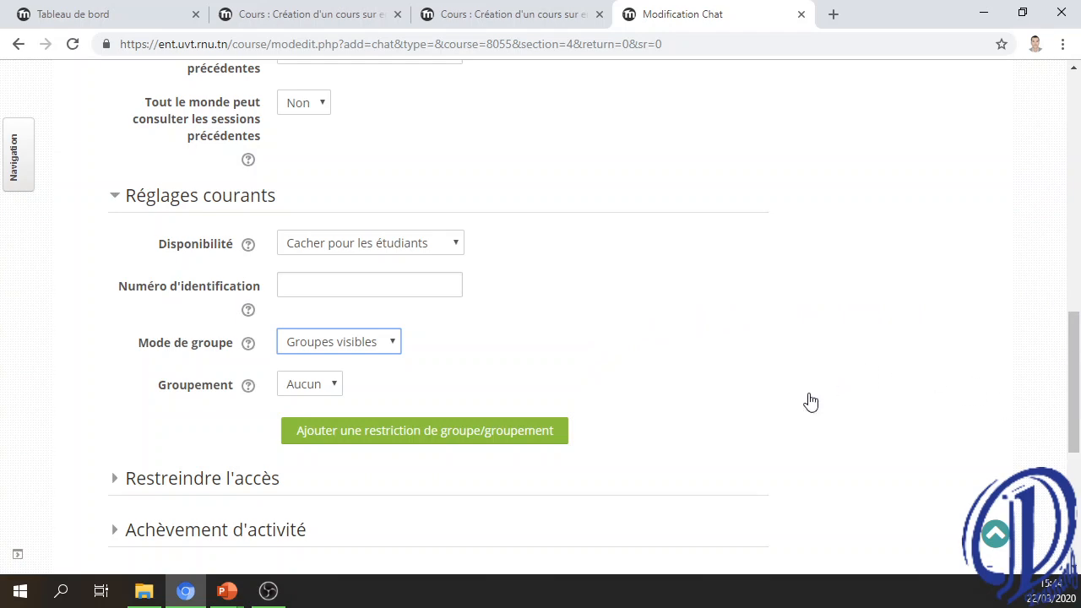
scroll(490, 448, "down", 5)
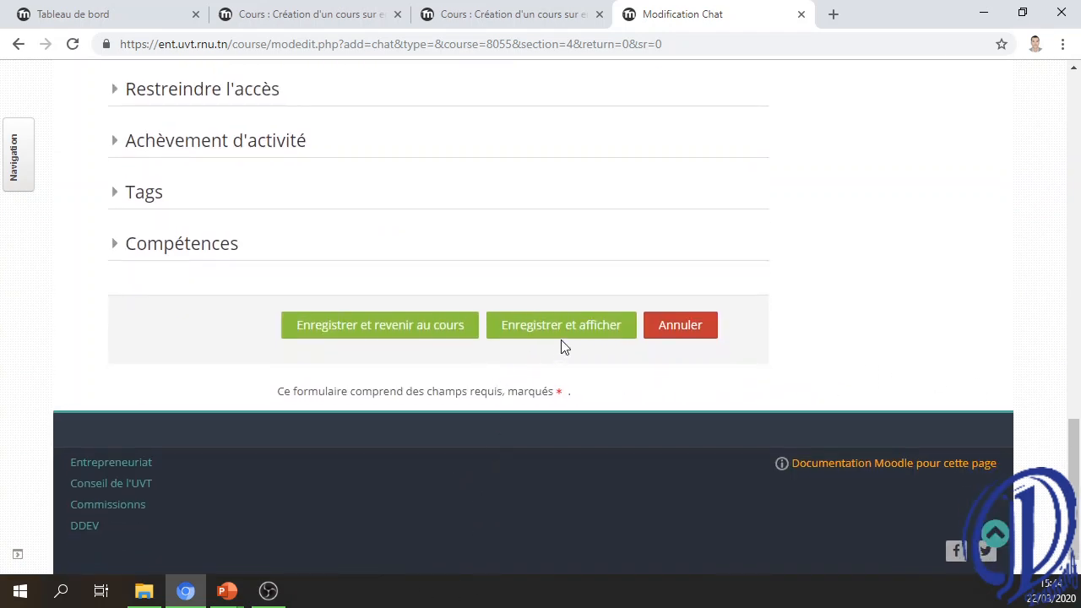
scroll(591, 240, "up", 2)
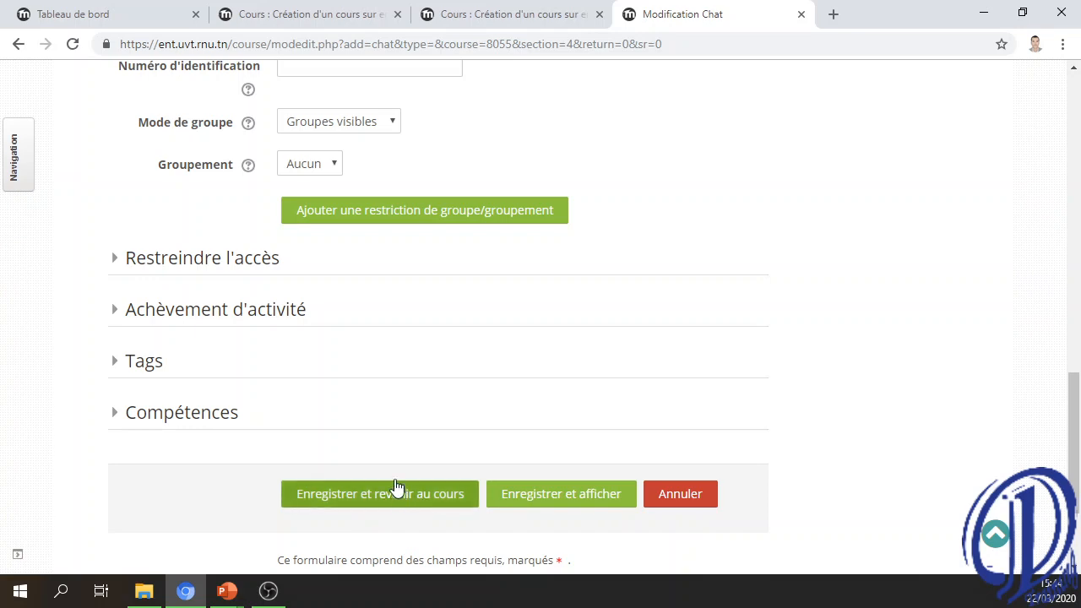
Open the existing "Correction de la série N°3" chat from the course page, join it, and move its window toward the screen's centre.
left_click(284, 18)
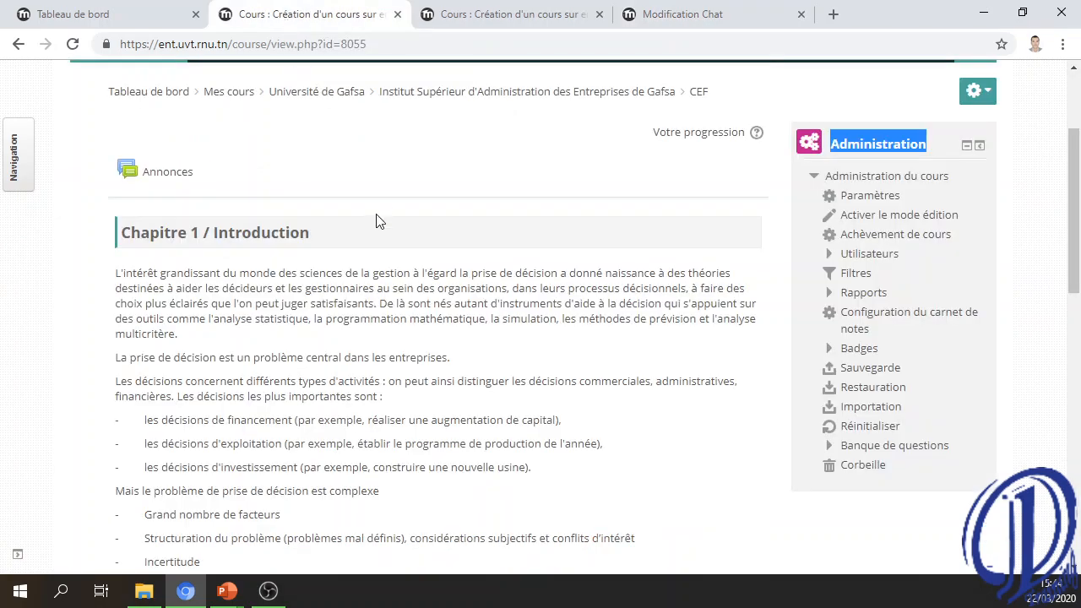
scroll(380, 224, "down", 10)
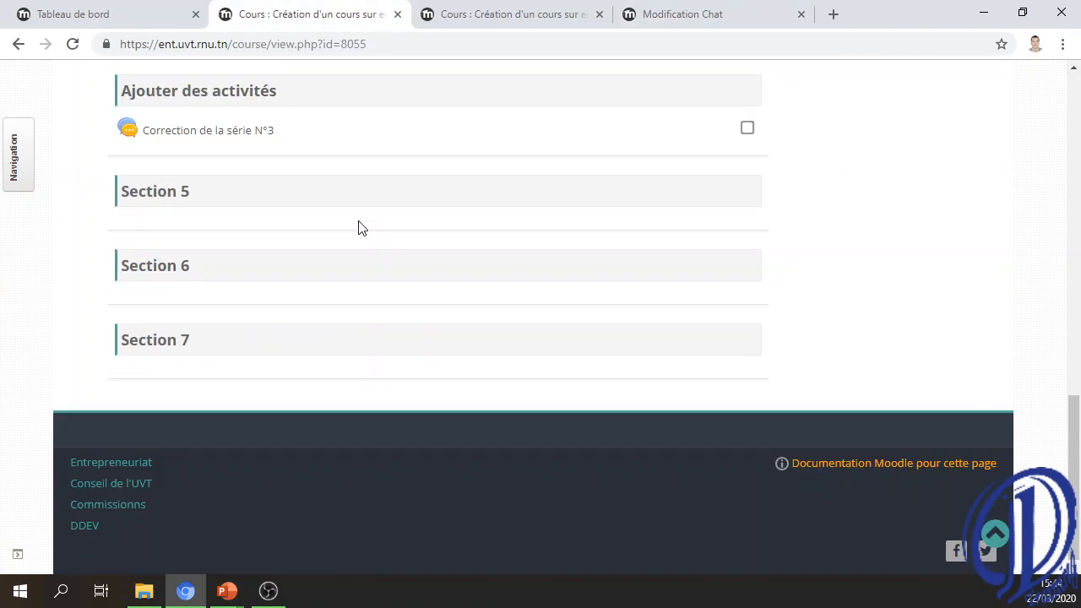
left_click(217, 135)
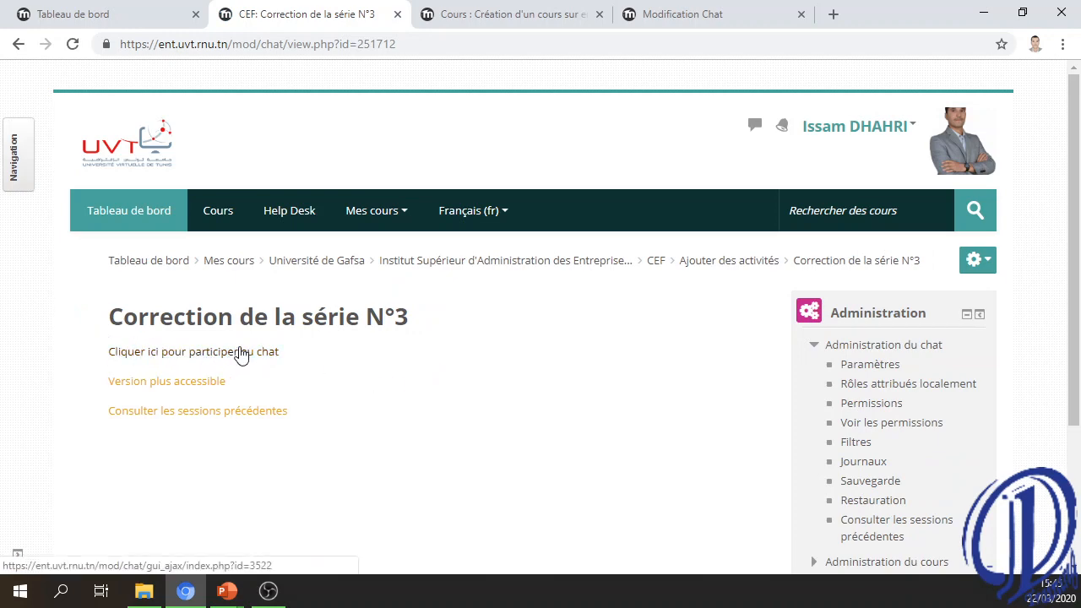
left_click(241, 353)
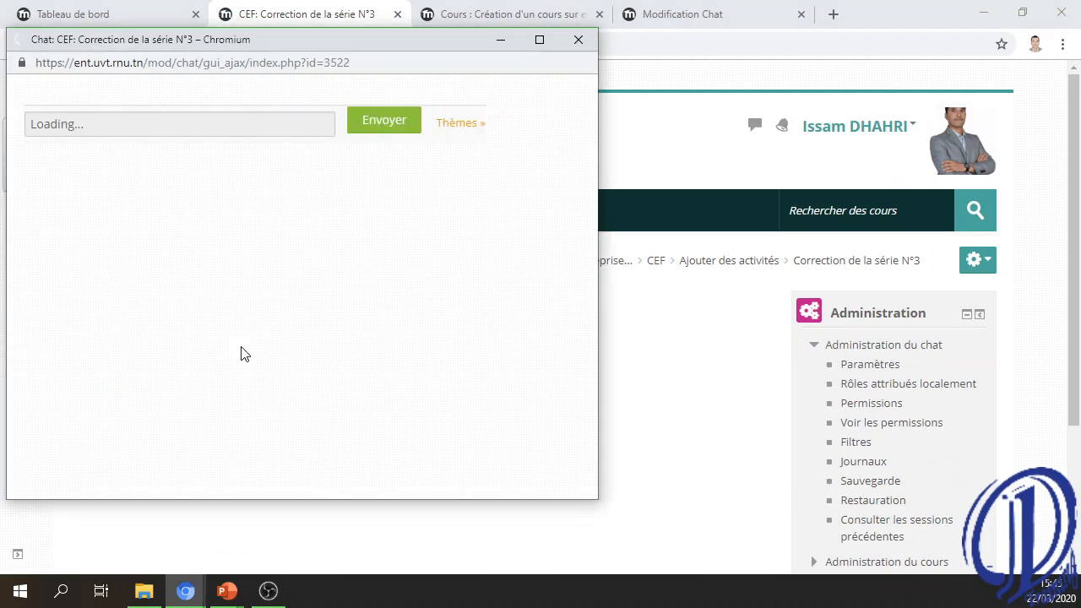
left_click_drag(284, 43, 582, 54)
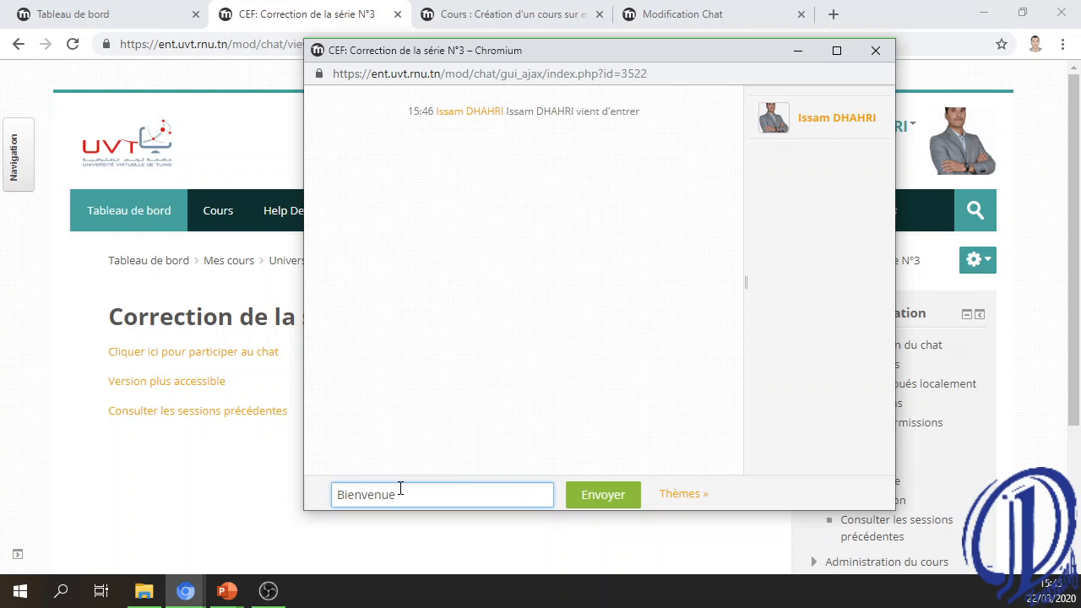
Send the messages "Bienvenue" and "Merci" in the chat room.
key("Return")
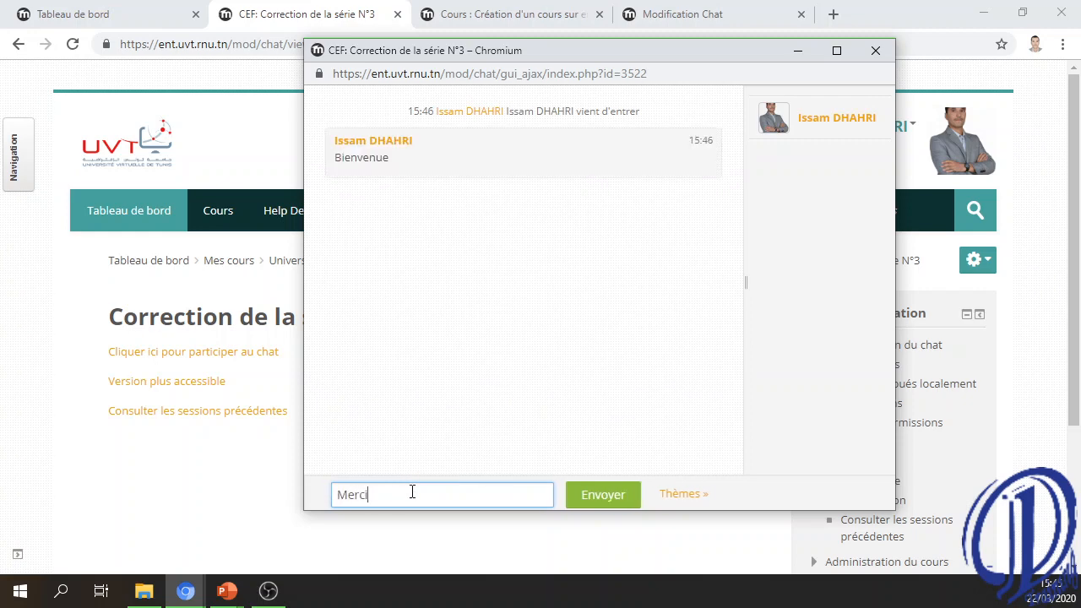
type("Merci")
left_click(623, 498)
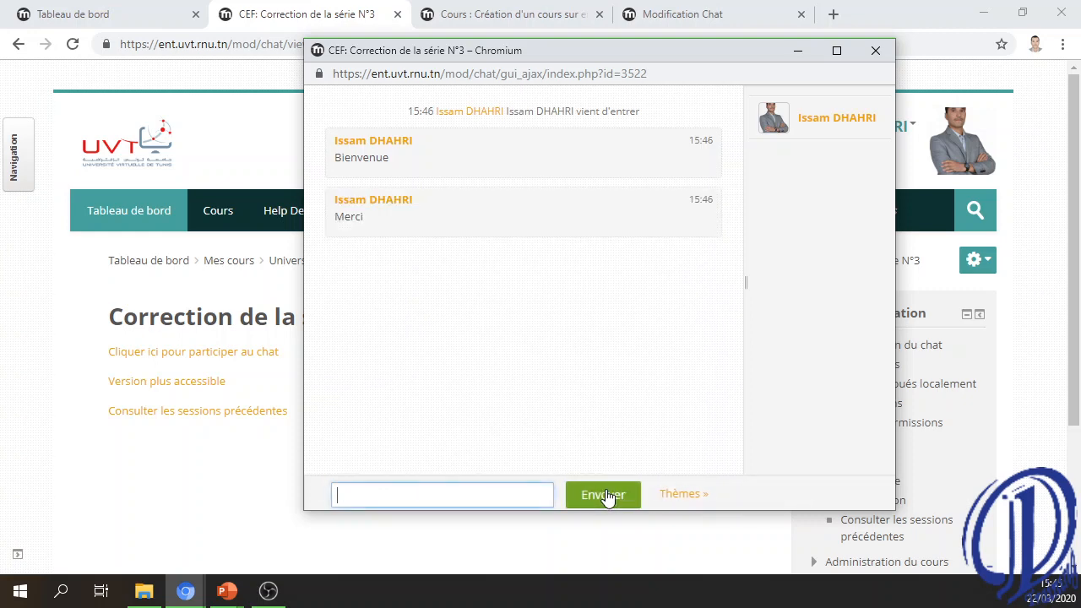